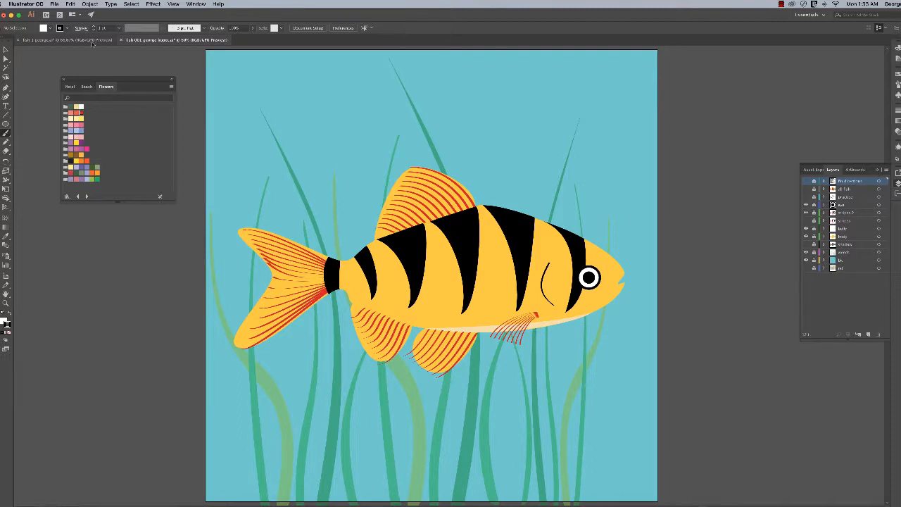
Switch to the white-background fish document and add a layer named "belly" directly above the fish layer
left_click(93, 41)
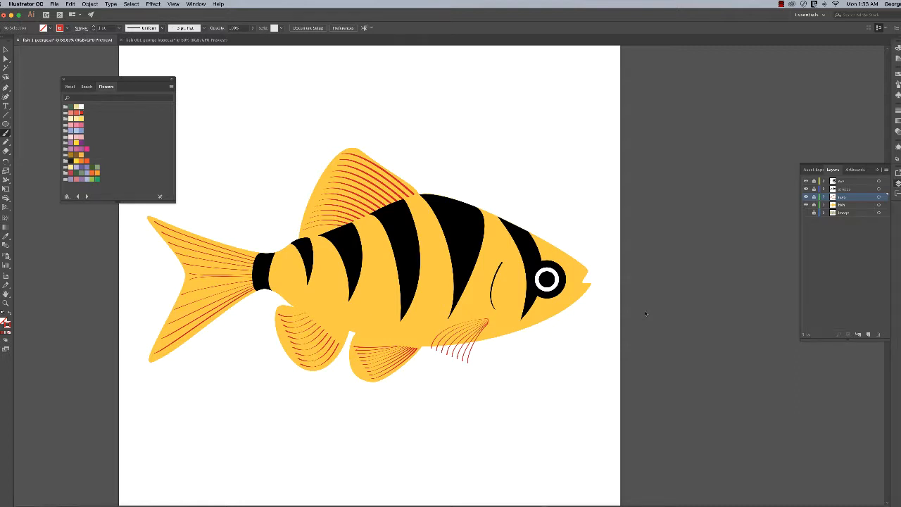
left_click(849, 205)
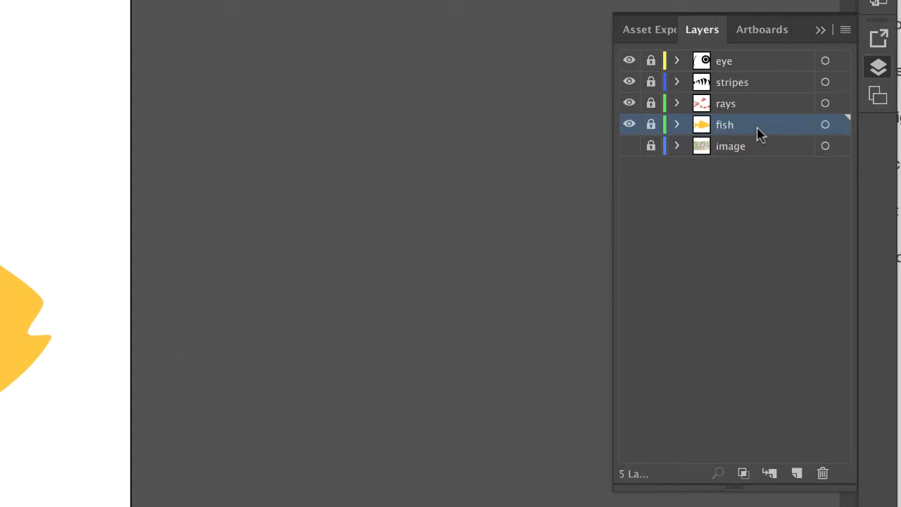
left_click(796, 473)
double_click(743, 130)
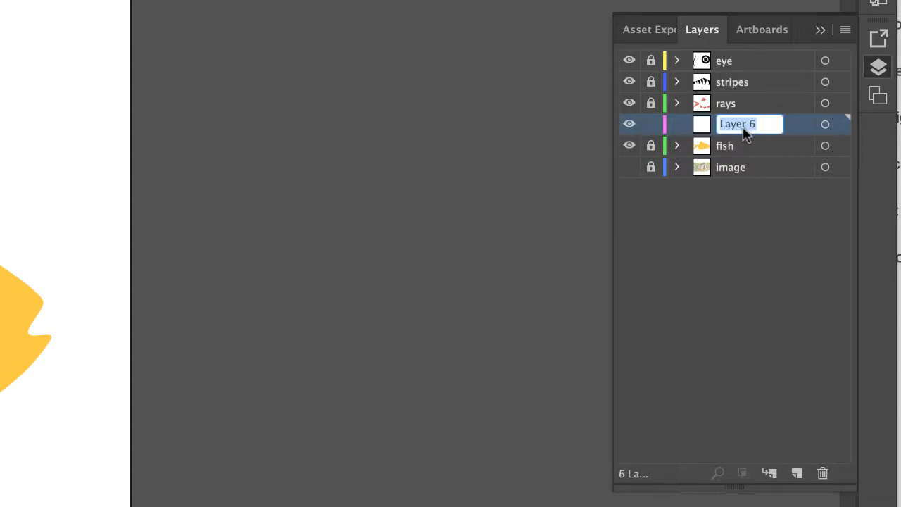
type("belly")
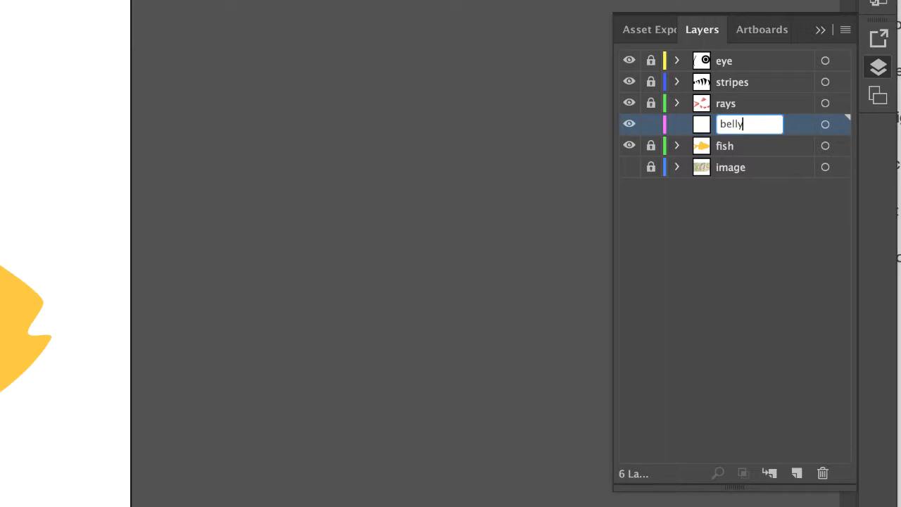
key("Return")
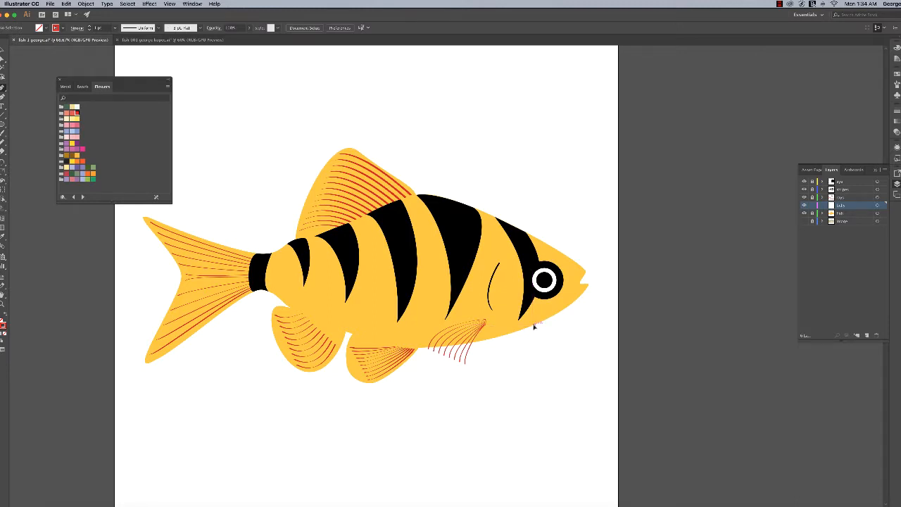
Draw a closed two-anchor curved path along the fish's lower edge, from below the eye to the rear bottom fin, with the Pen tool
left_click_drag(525, 328, 525, 328)
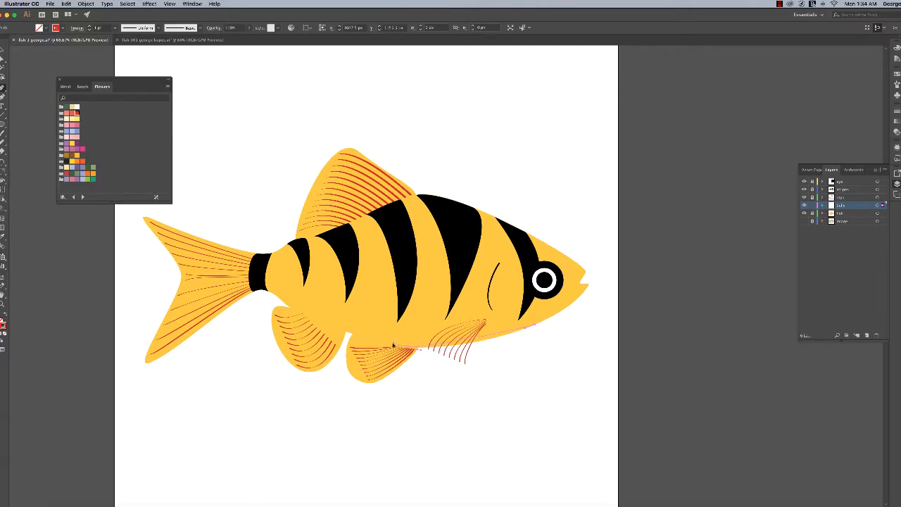
left_click_drag(403, 348, 378, 341)
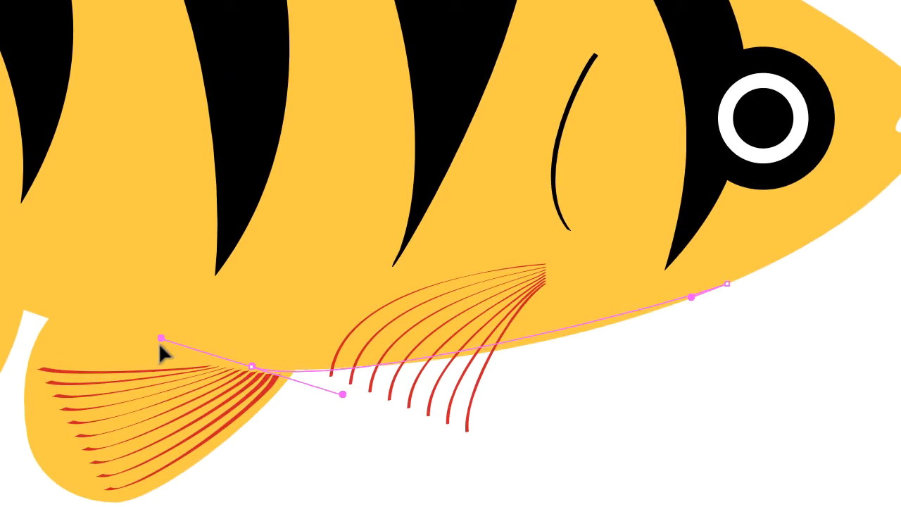
left_click_drag(159, 341, 118, 342)
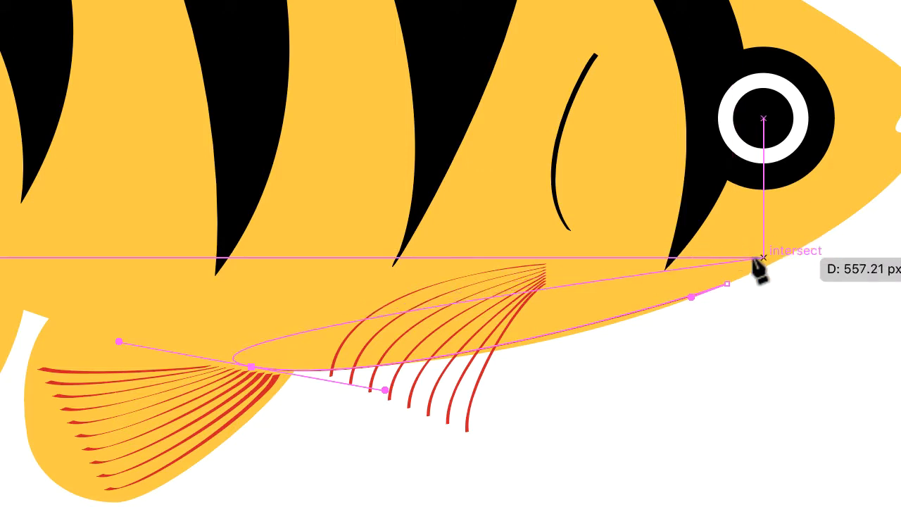
left_click_drag(726, 284, 757, 308)
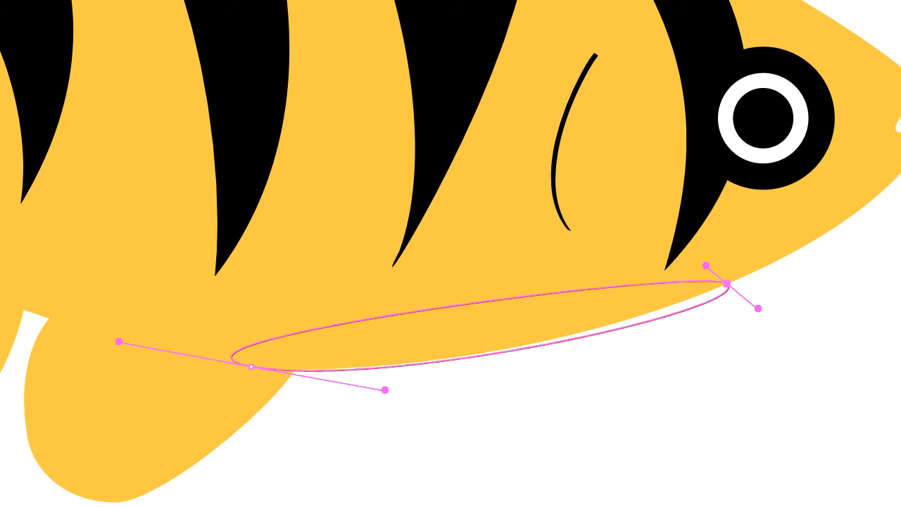
Turn both ends of the belly path into sharp corners and bend its lower curve to follow the fish's underside
left_click(466, 362)
left_click(430, 130)
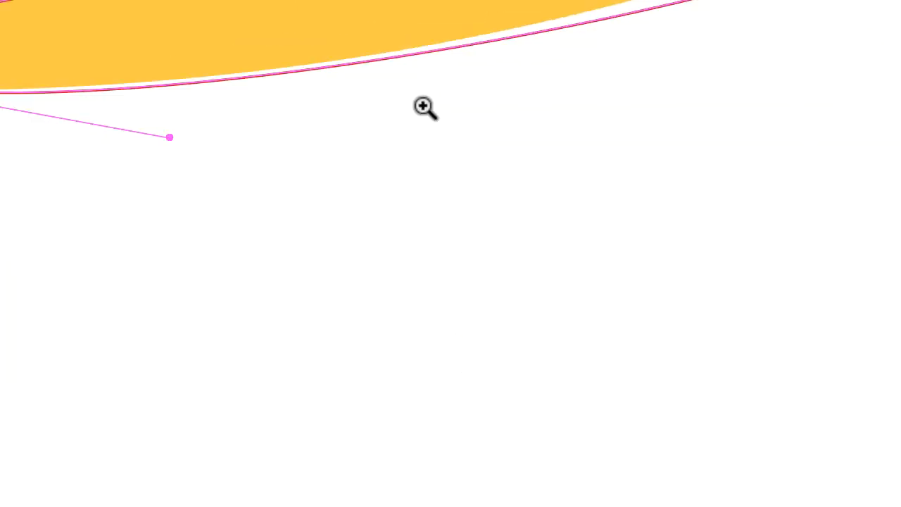
left_click(421, 75)
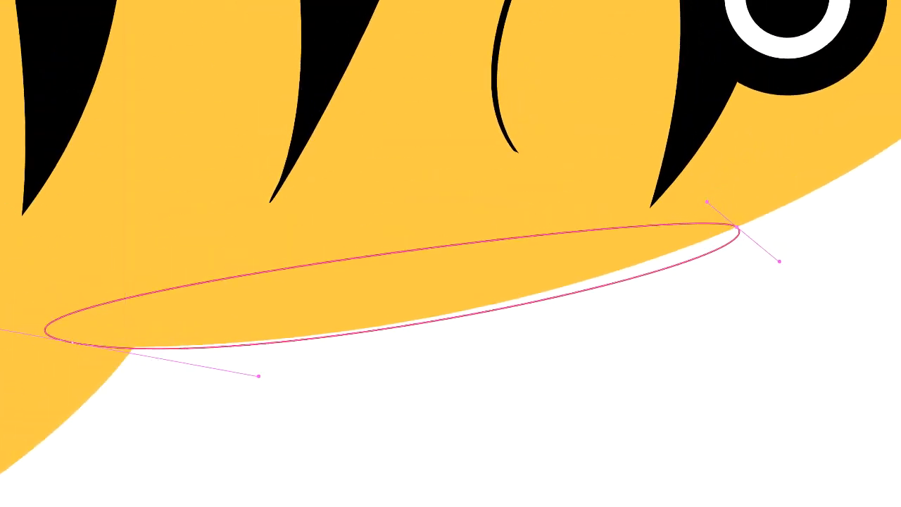
left_click_drag(0, 328, 267, 285)
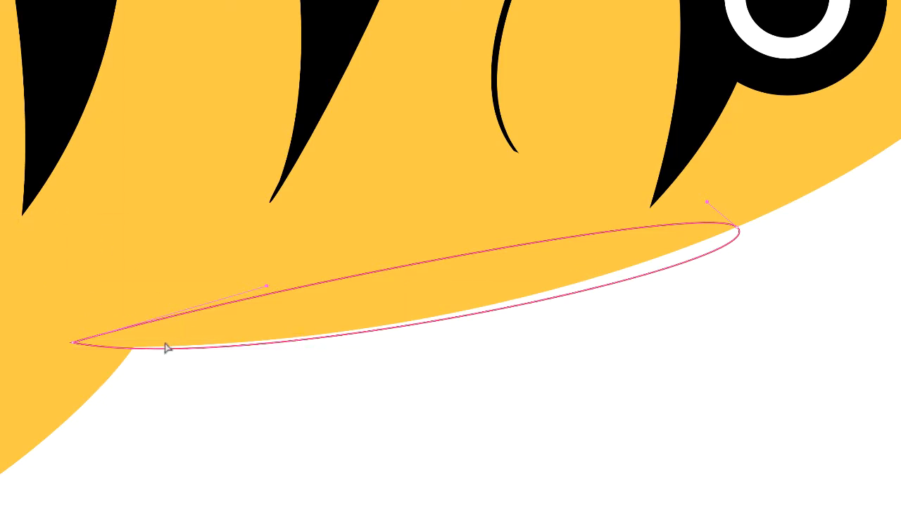
left_click(71, 342)
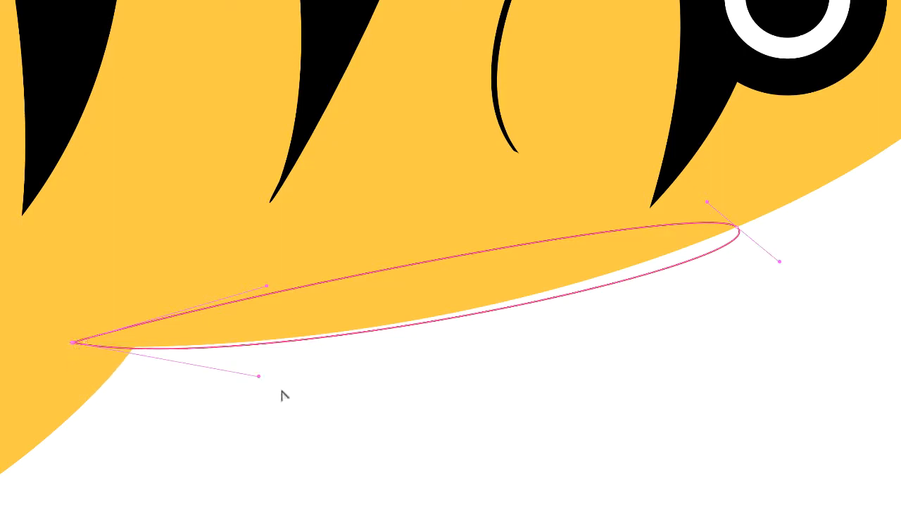
left_click_drag(258, 376, 271, 367)
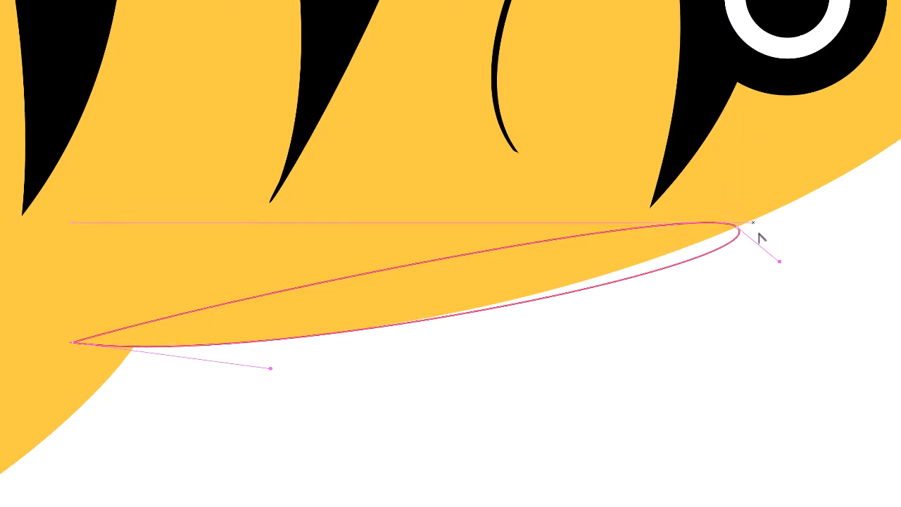
mouse_move(780, 263)
left_mouse_down()
mouse_move(764, 285)
mouse_move(713, 302)
mouse_move(634, 282)
left_mouse_up()
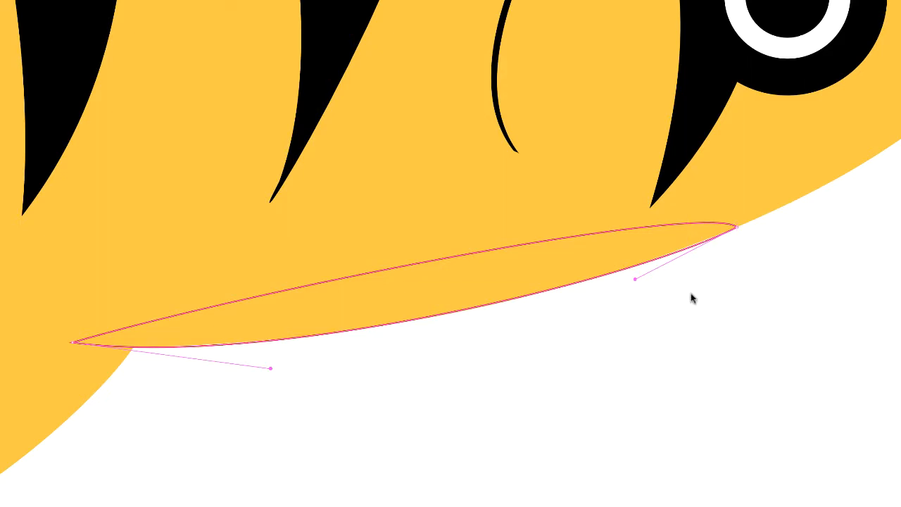
Flatten the belly path's upper curve into a gentle, nearly straight line between its two end points
left_click(736, 228)
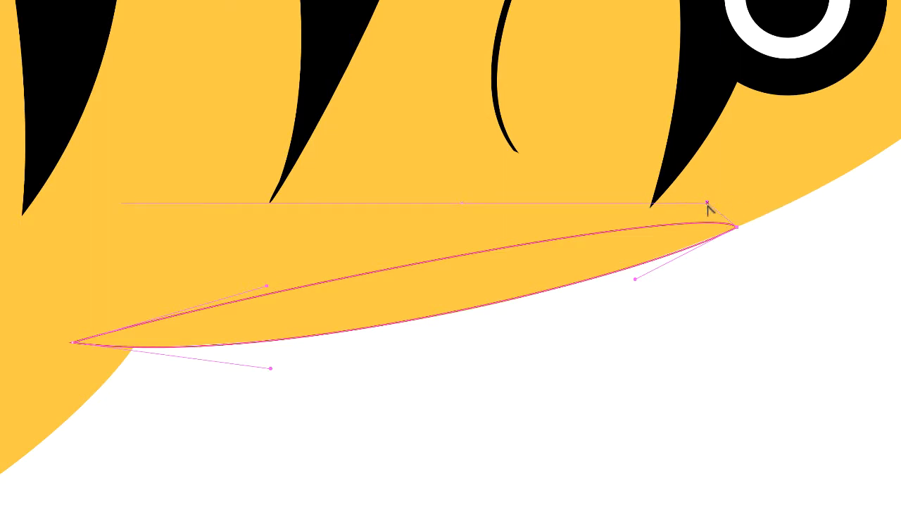
left_click_drag(705, 204, 584, 260)
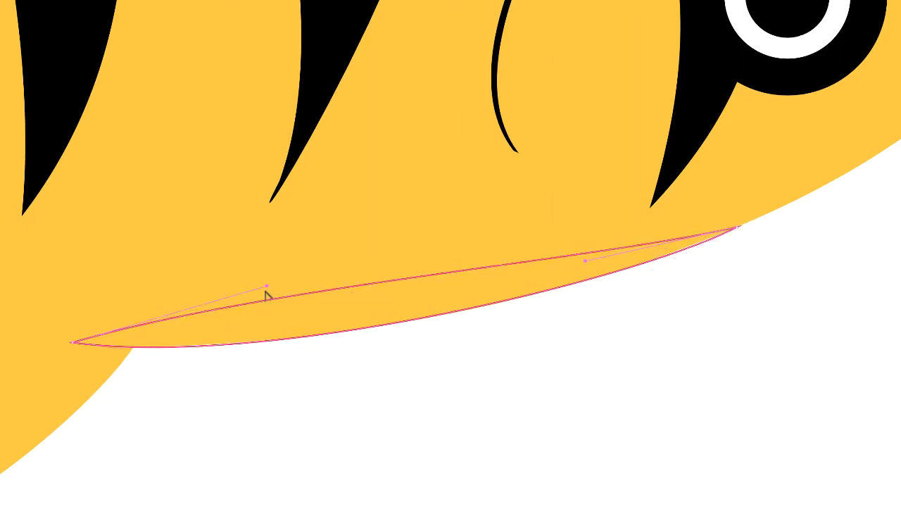
left_click_drag(267, 287, 322, 290)
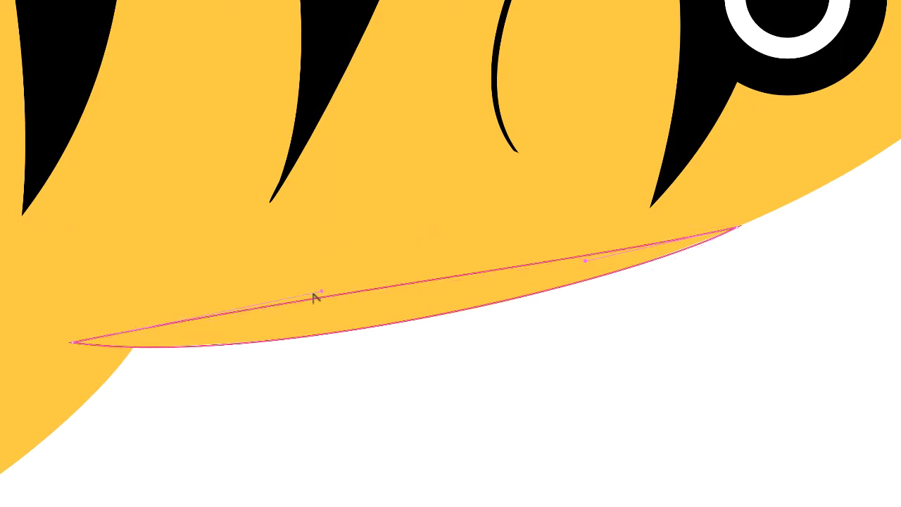
key("z")
left_click(387, 302, "alt")
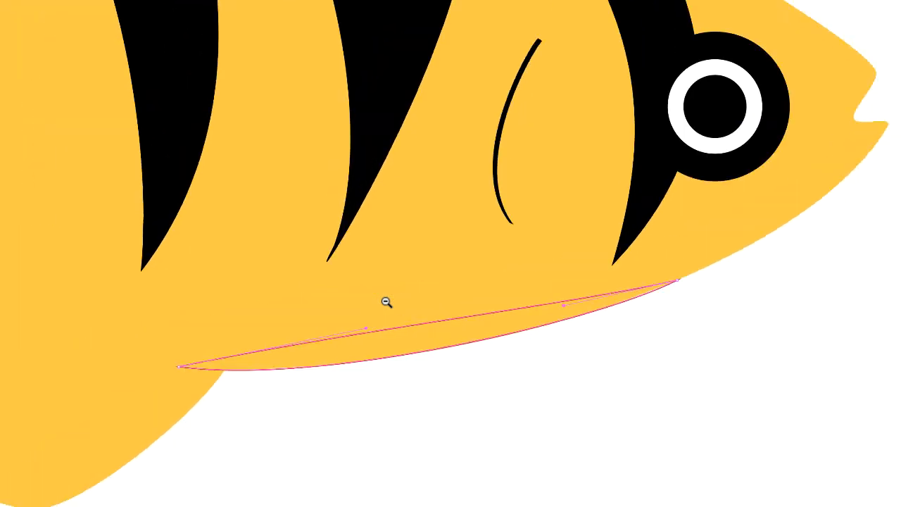
left_click(409, 328, "alt")
left_click(425, 350, "alt")
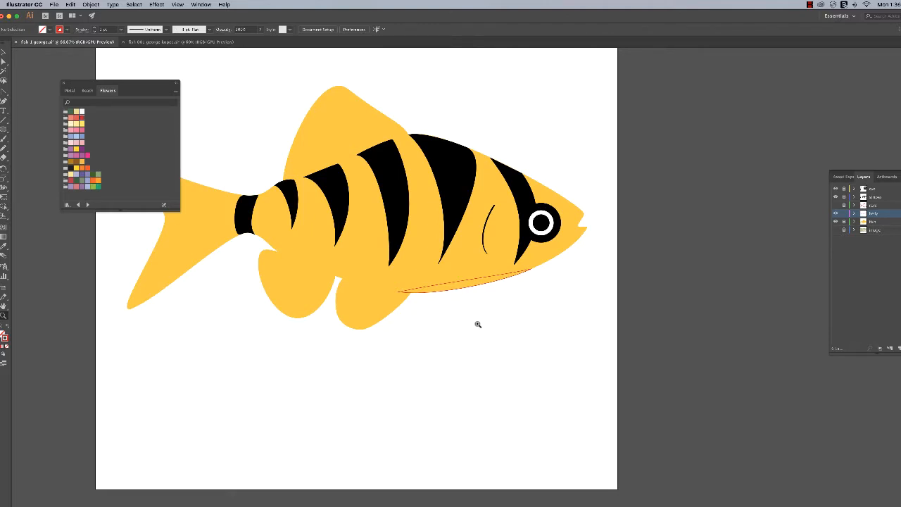
Consult the finished fish document for the belly's look, and remove the stroke from the belly path in the working document
left_click(182, 42)
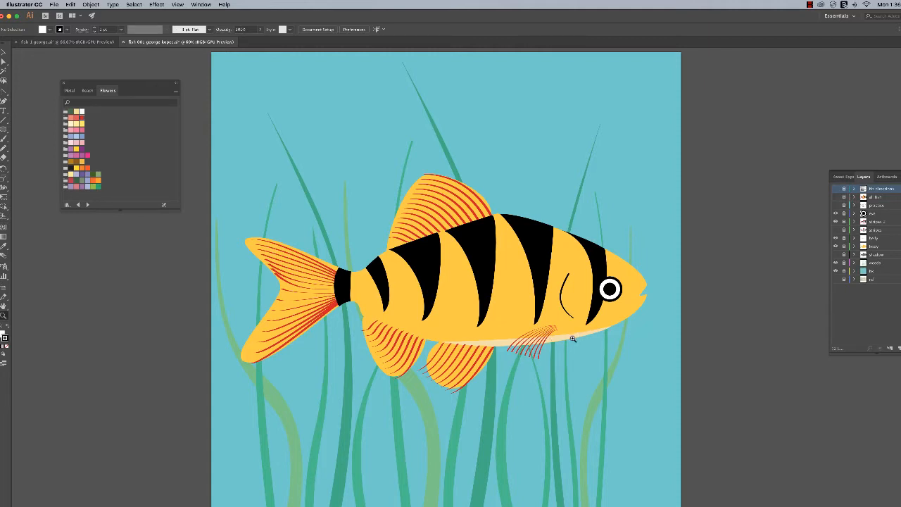
left_click(67, 42)
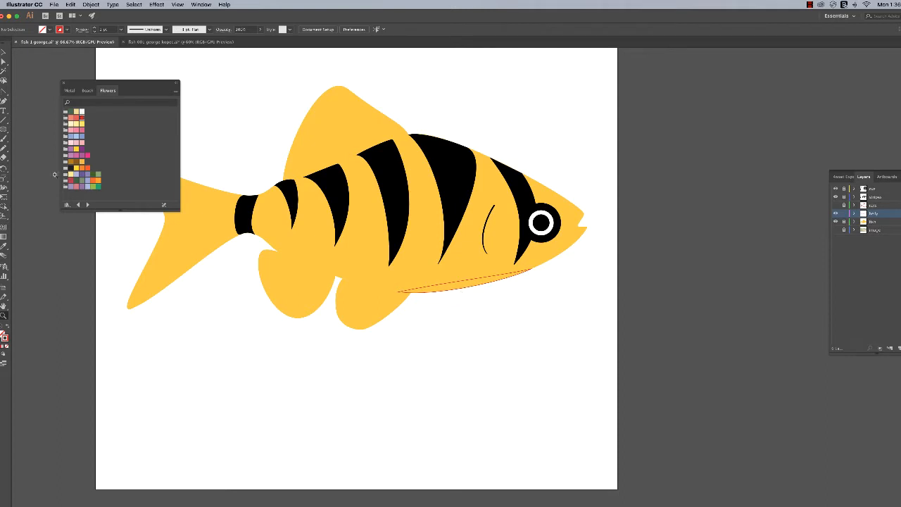
left_click(455, 293)
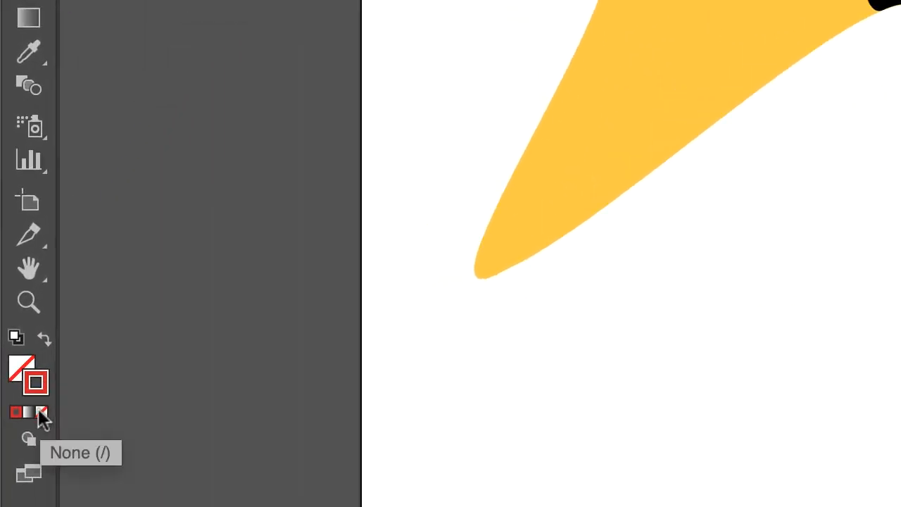
left_click(39, 413)
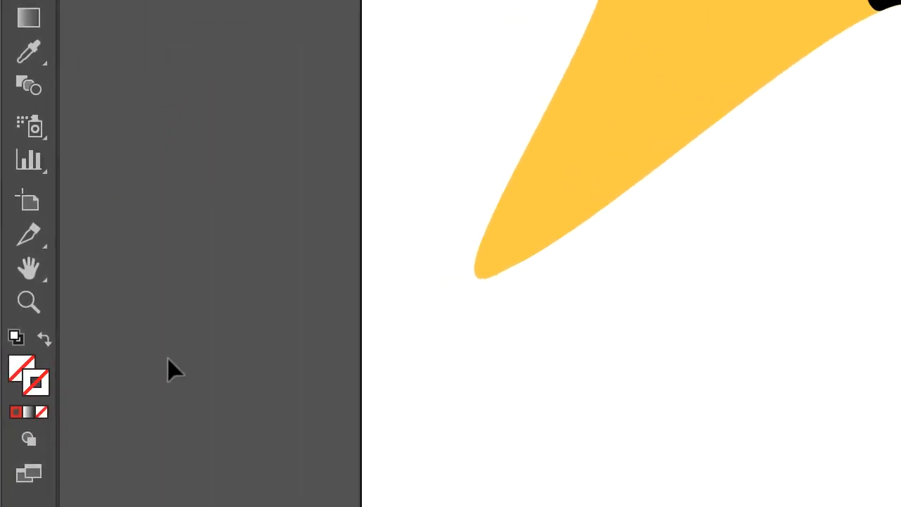
Fill the belly path with the pale yellow C=0 M=6 Y=47 K=0 from the Metal swatches and show the rays layer again
left_click(16, 369)
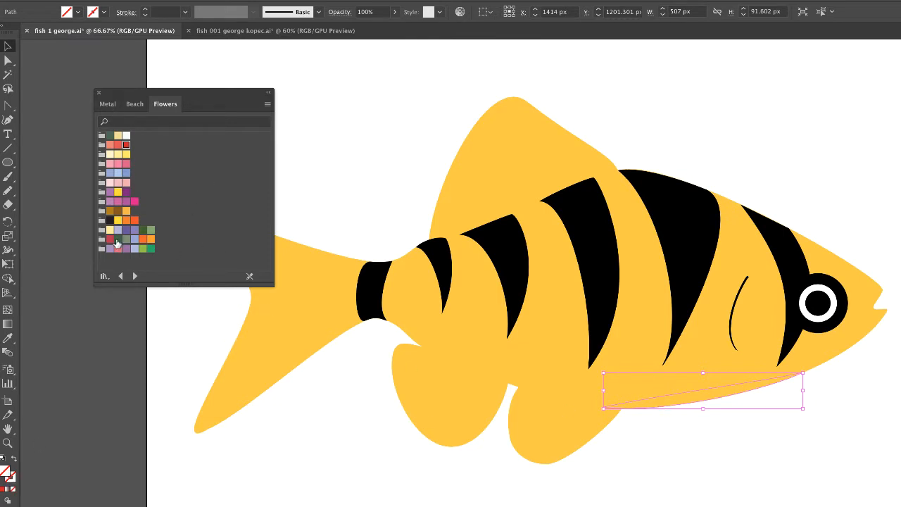
left_click(107, 105)
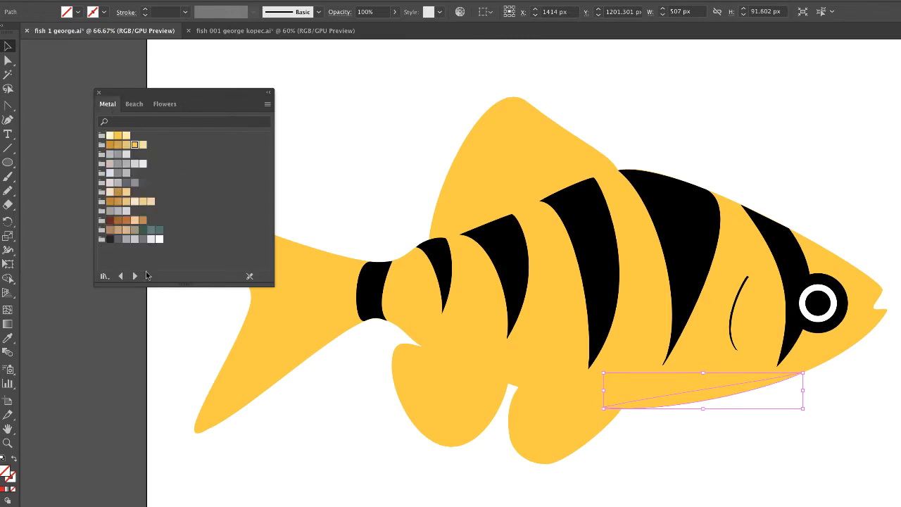
left_click(143, 145)
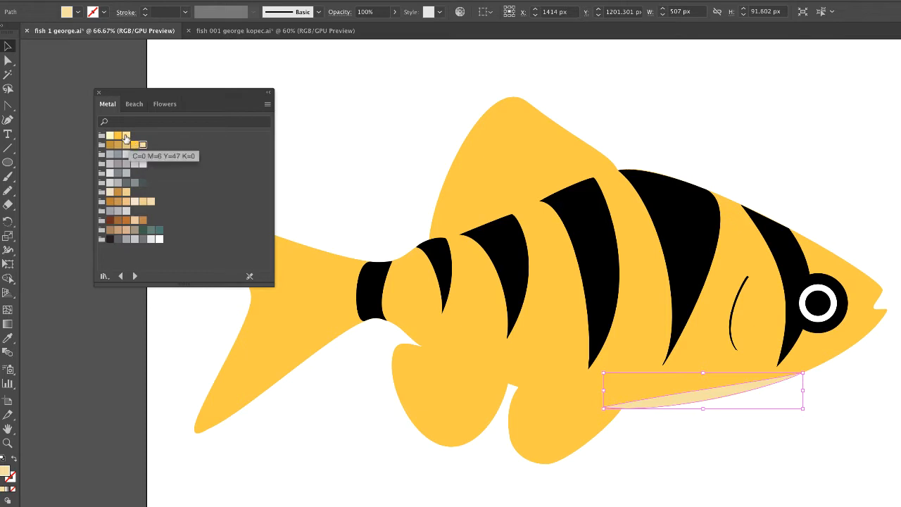
left_click(126, 136)
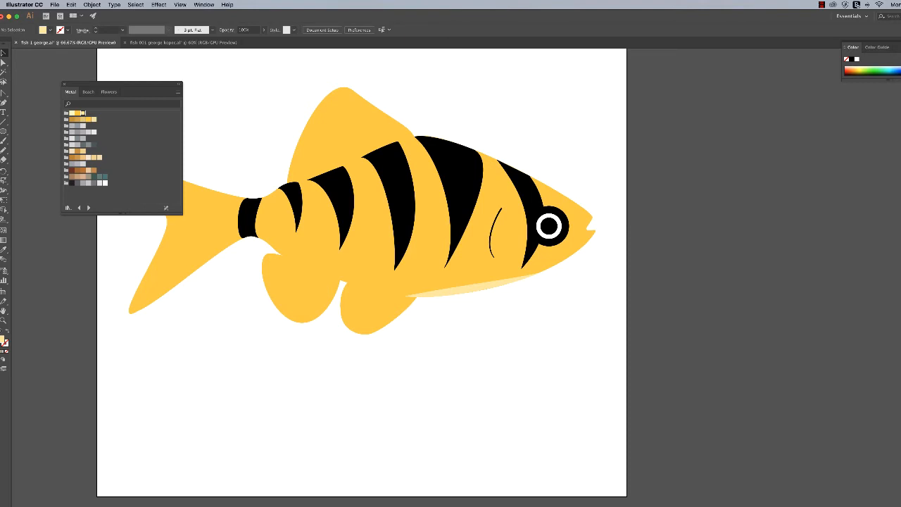
left_click(900, 179)
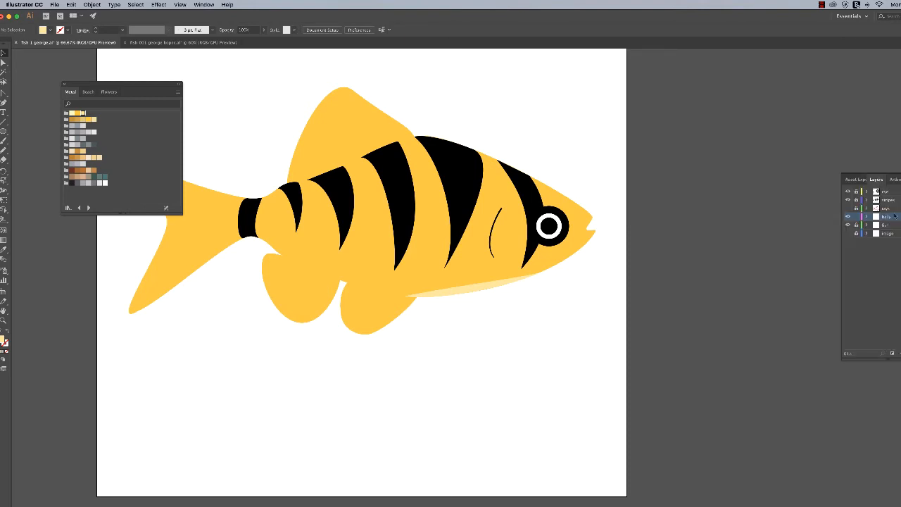
left_click(848, 208)
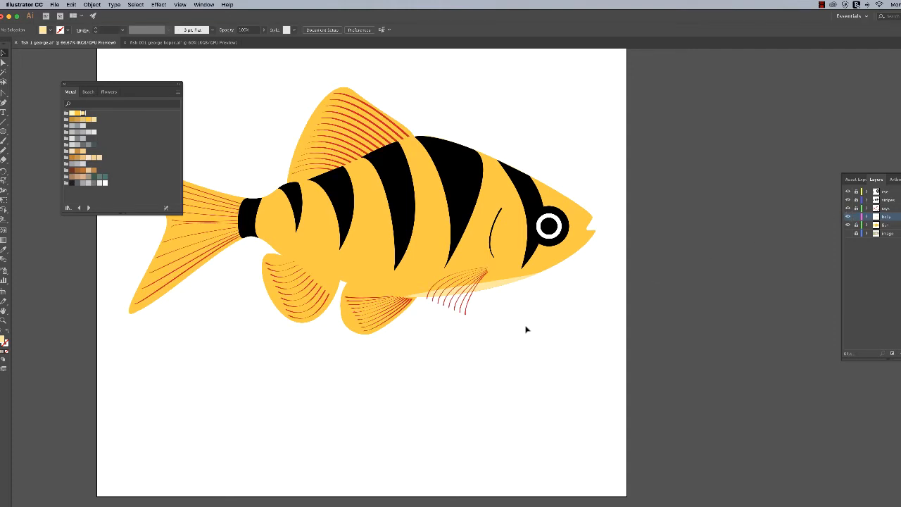